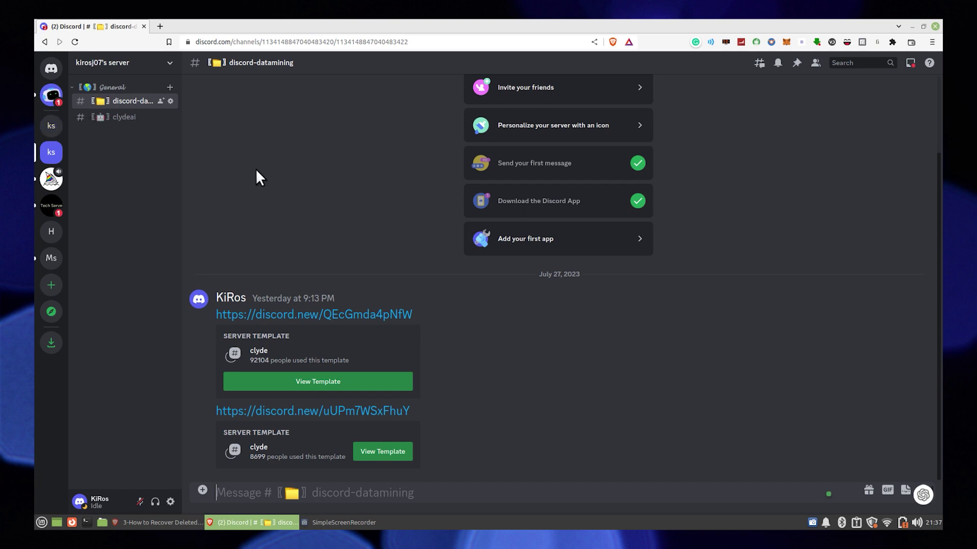
Open the second kirosj07's server's clydeai channel to view Clyde's earlier replies.
{"action": "left_click", "coordinate": [51, 126]}
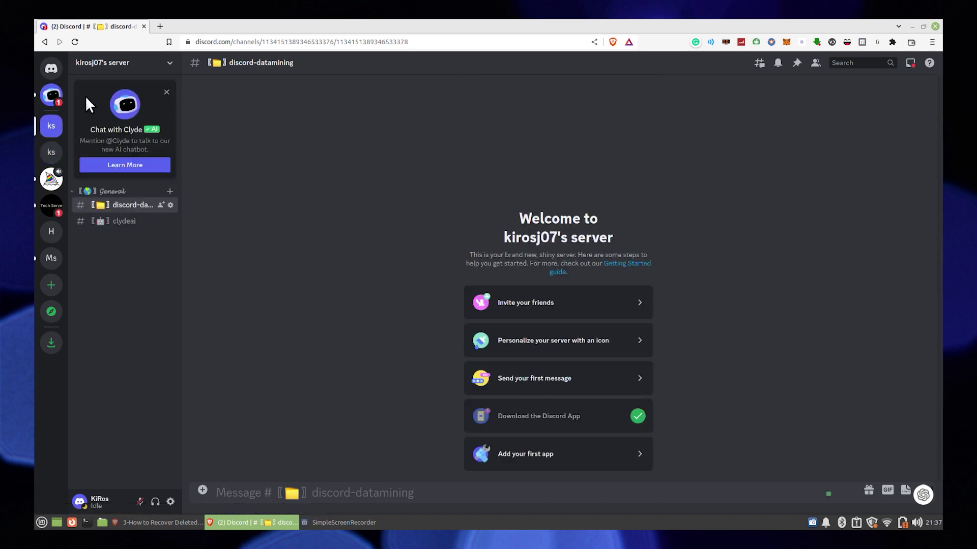
{"action": "left_click", "coordinate": [132, 224]}
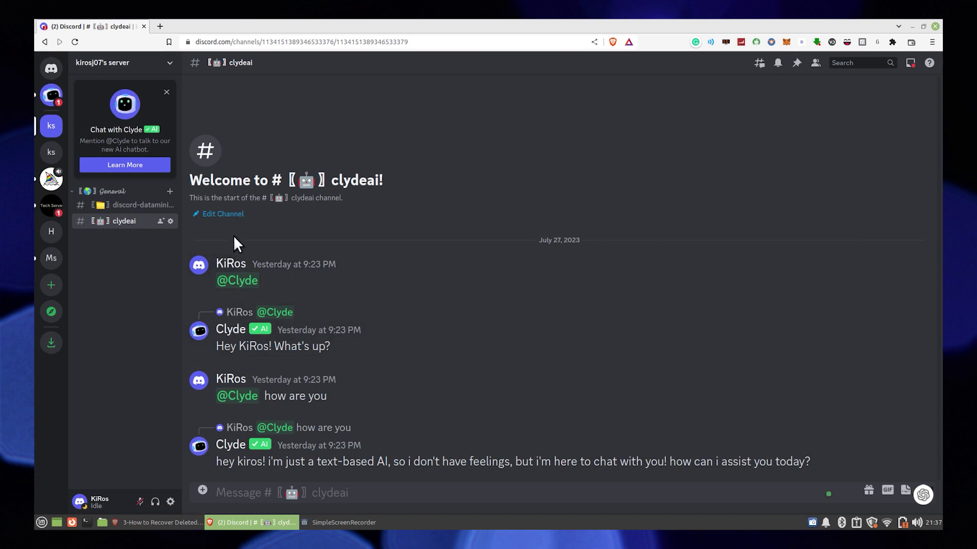
Create a new kirosj07's server from the clyde template in discord-datamining.
{"action": "left_click", "coordinate": [51, 155]}
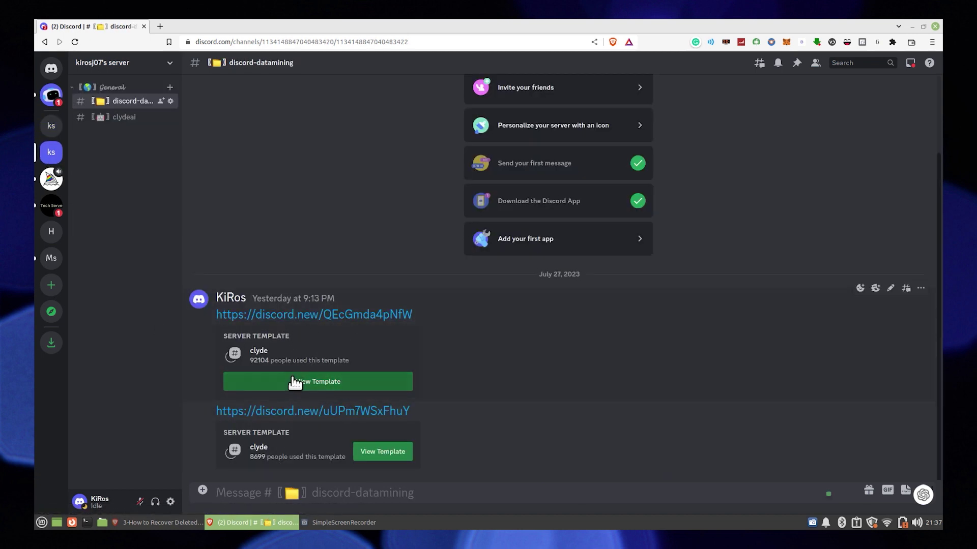
{"action": "left_click", "coordinate": [340, 381]}
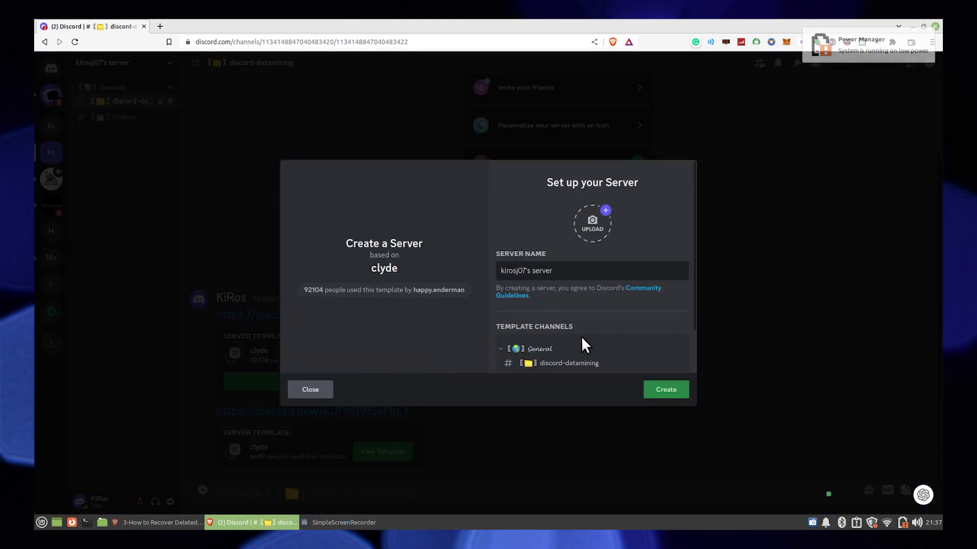
{"action": "left_click", "coordinate": [665, 390]}
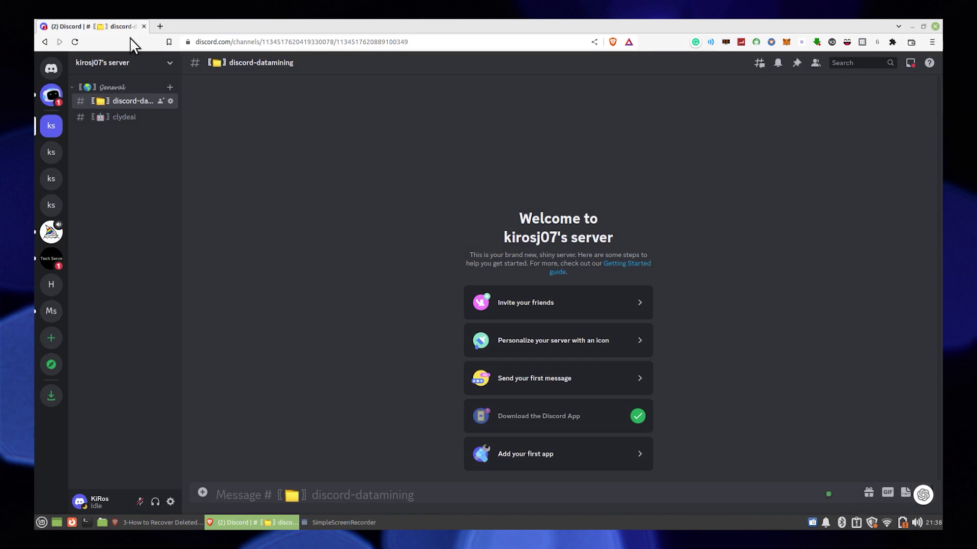
{"action": "left_click", "coordinate": [52, 205]}
Create a second server from the clyde template and open its empty clydeai channel.
{"action": "left_click", "coordinate": [312, 375]}
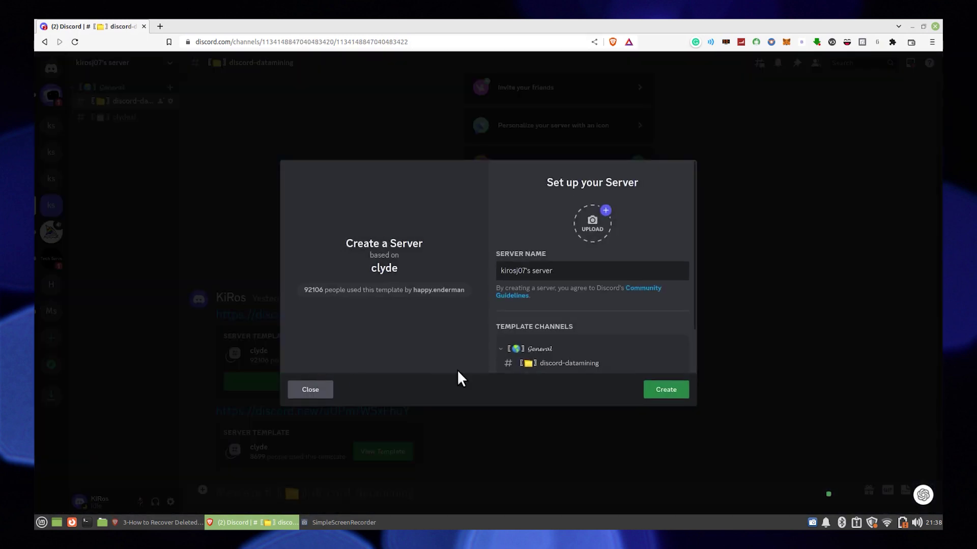
{"action": "left_click", "coordinate": [652, 388]}
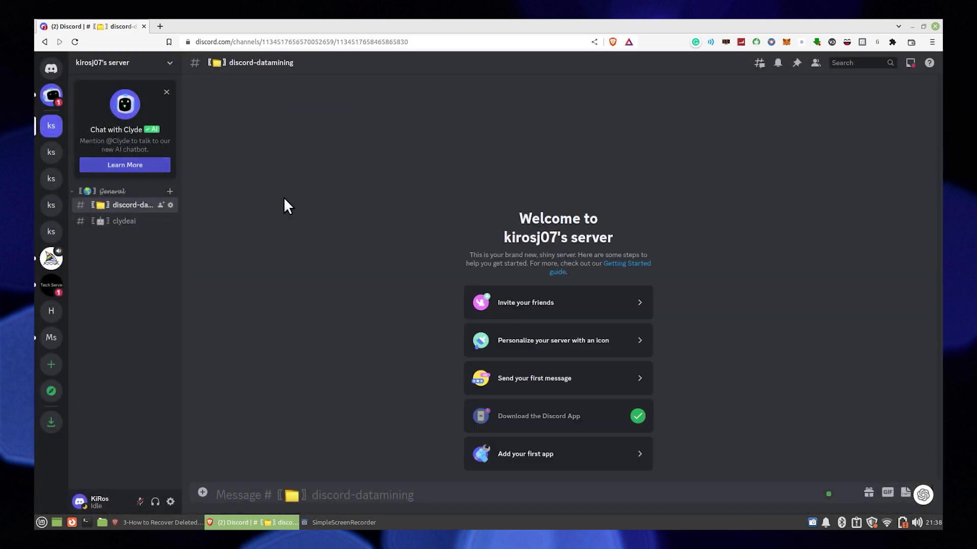
{"action": "left_click", "coordinate": [124, 221]}
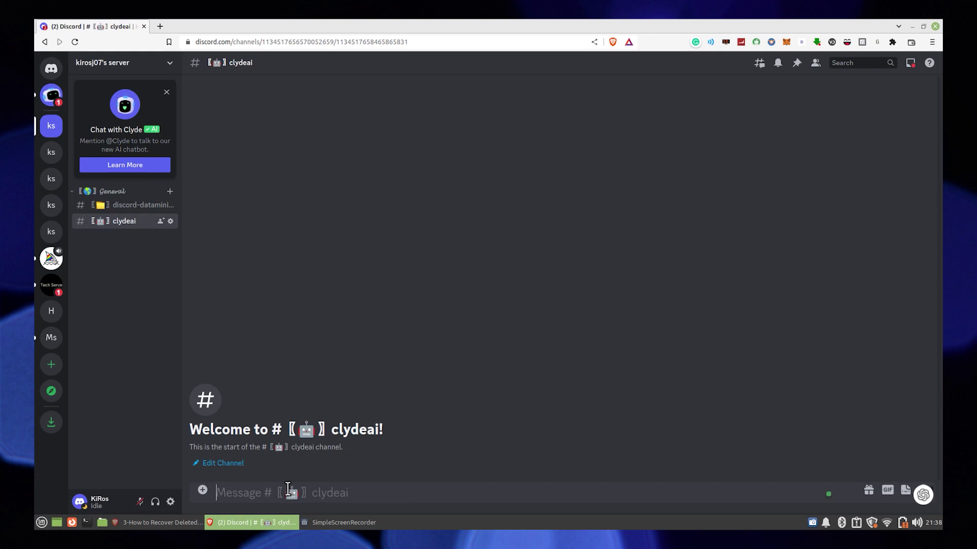
{"action": "type", "text": "@"}
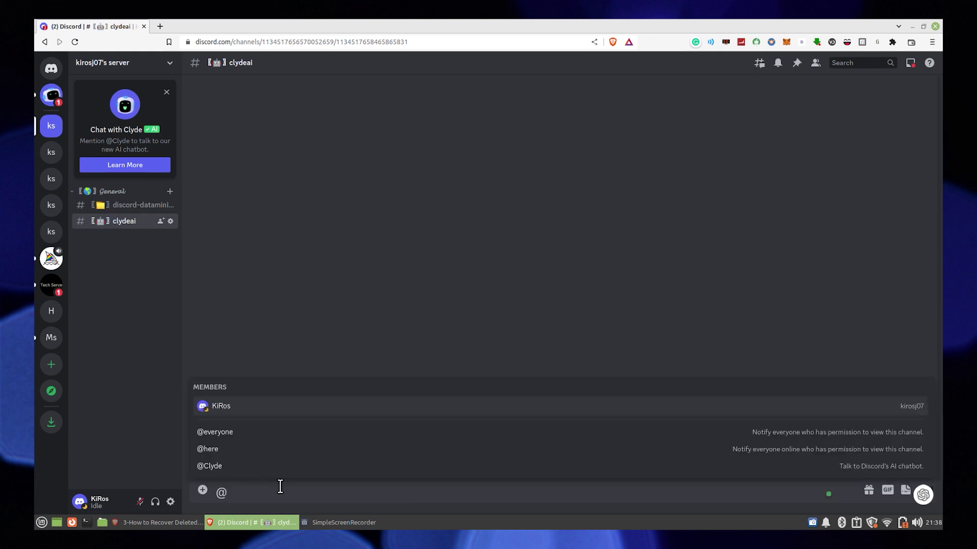
{"action": "type", "text": "cly"}
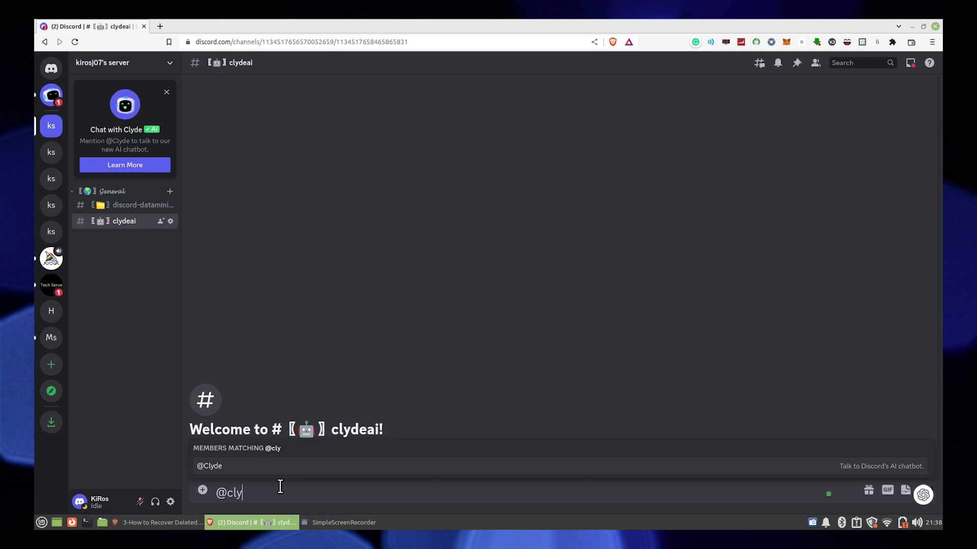
{"action": "key", "text": "Tab"}
{"action": "type", "text": "ey"}
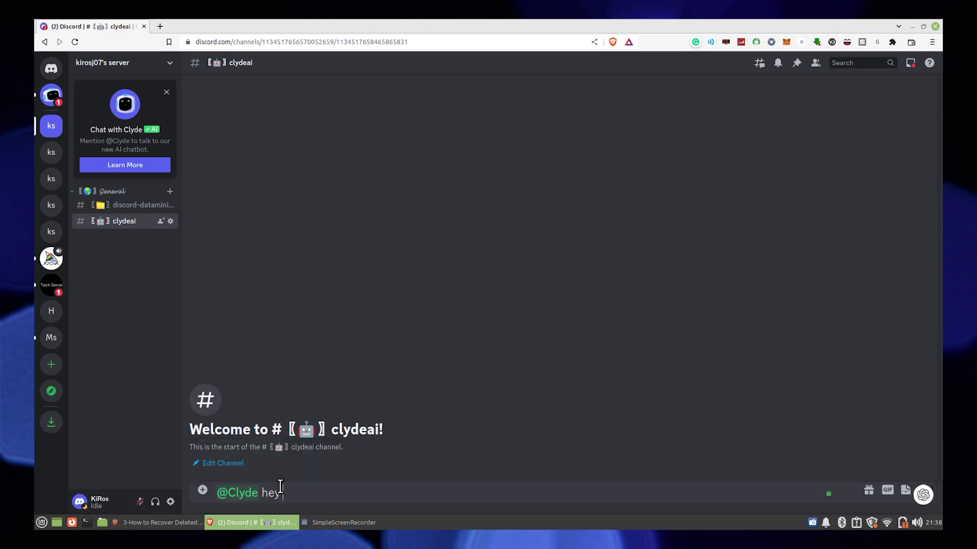
{"action": "type", "text": " can y"}
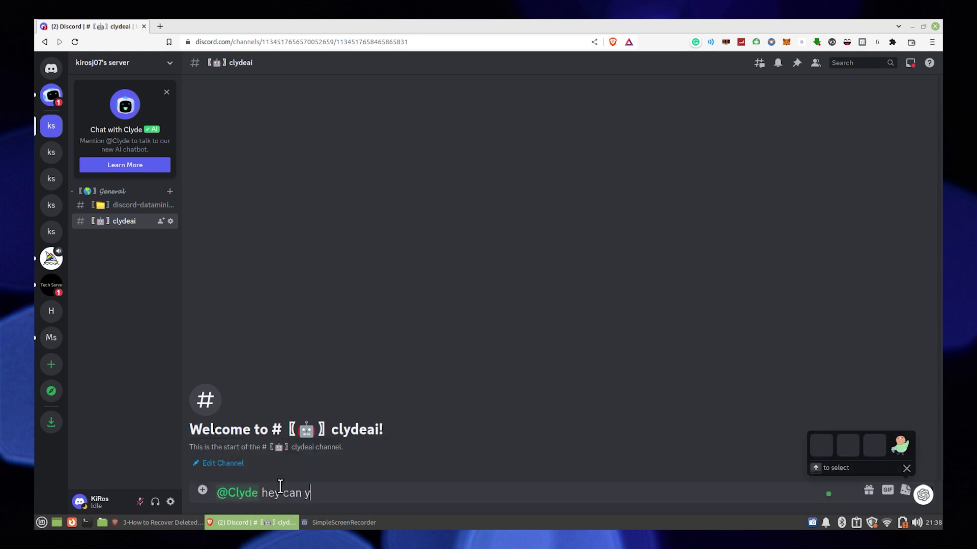
{"action": "type", "text": "ou help"}
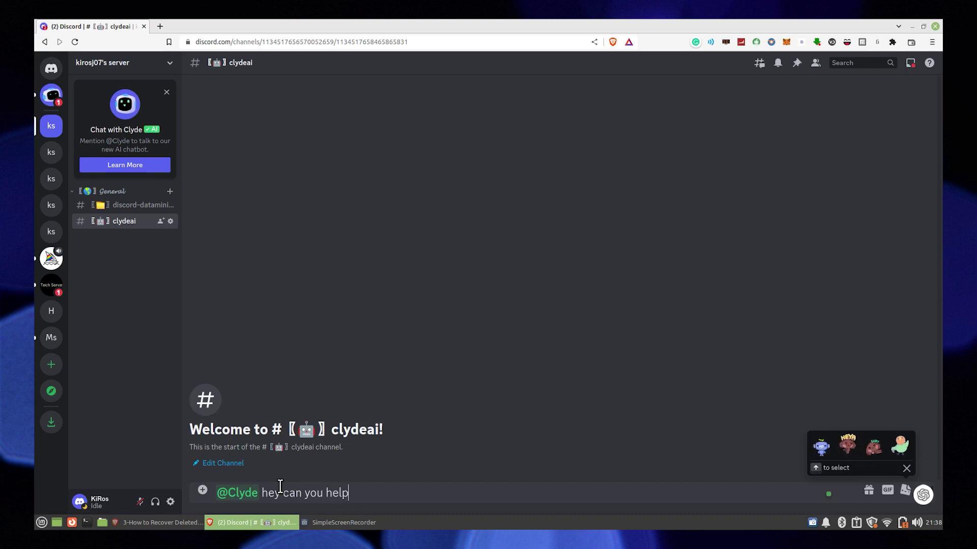
{"action": "type", "text": " me"}
{"action": "key", "text": "Return"}
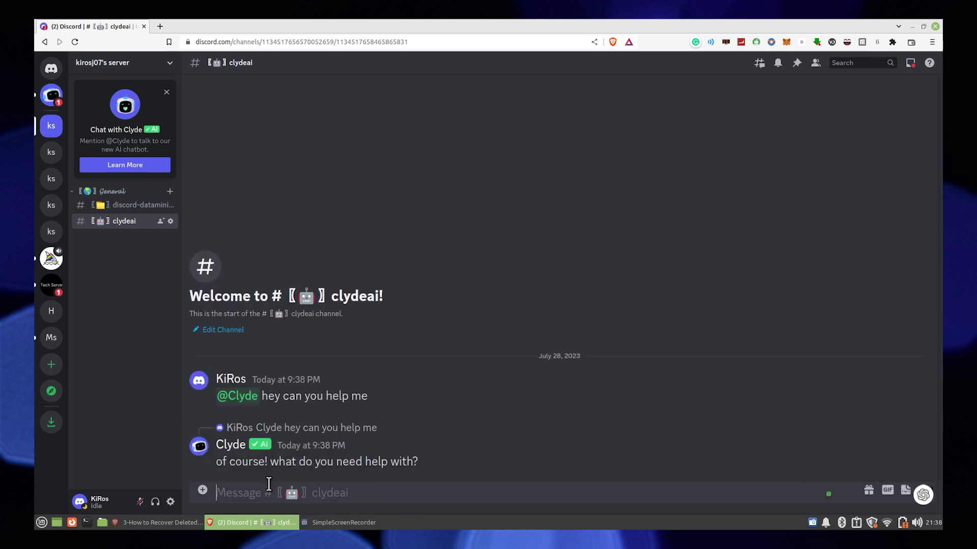
Highlight Clyde's reply 'of course! what do you need help with?'.
{"action": "left_click_drag", "start_coordinate": [216, 462], "coordinate": [420, 462]}
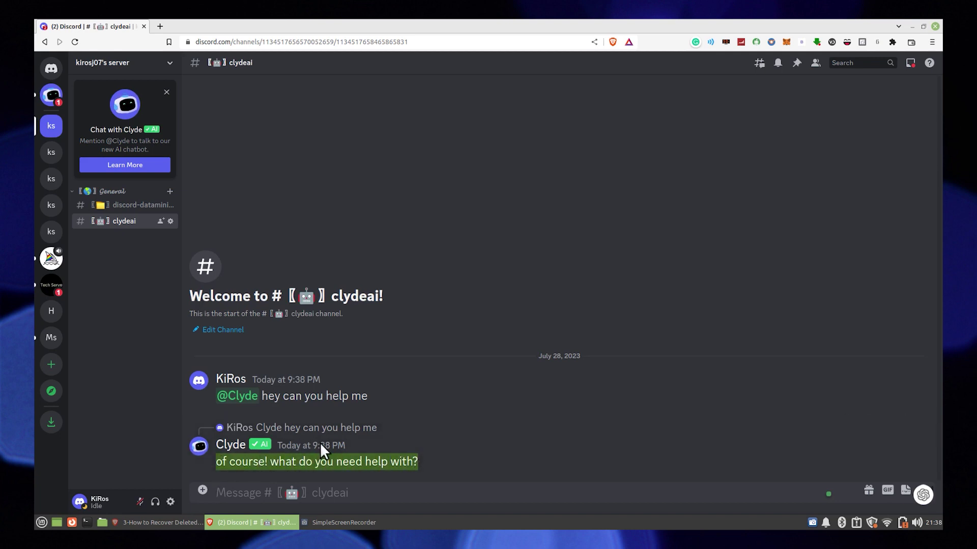